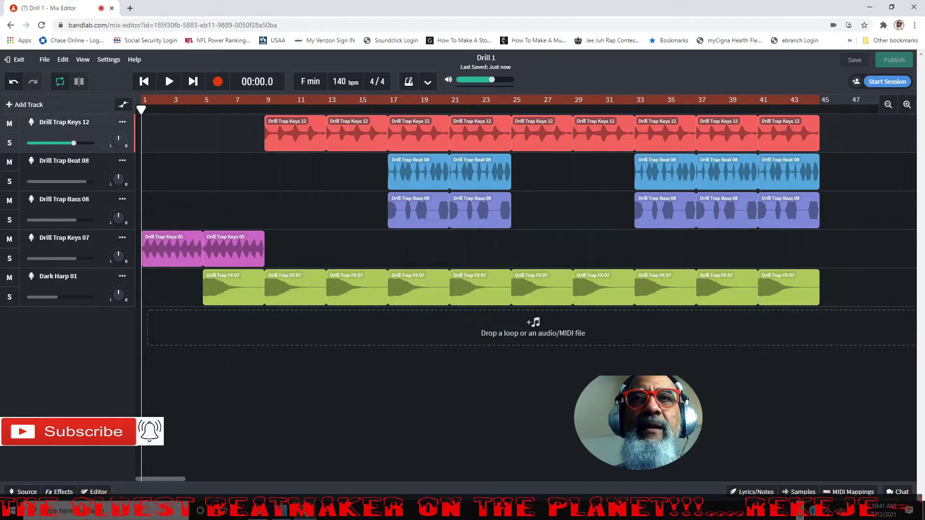
pyautogui.click(799, 492)
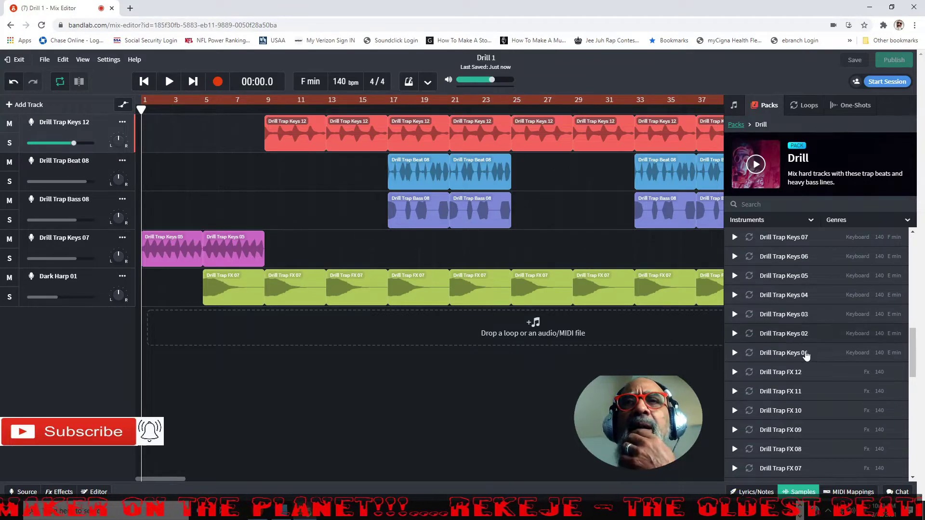
# Close the Samples panel so all five tracks through bar 45 are visible.
pyautogui.click(798, 490)
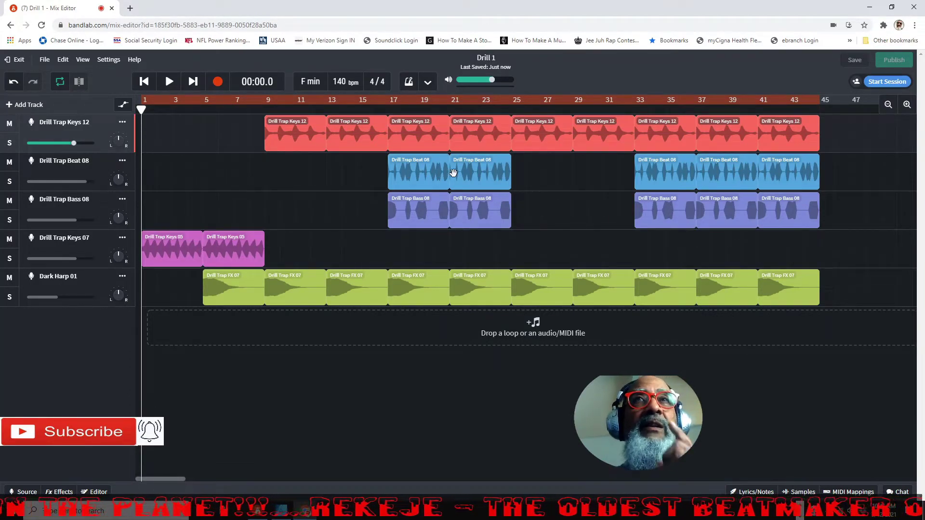
# Play the beat from bar 33, stop it, and reopen the Drill pack loop browser.
pyautogui.click(632, 108)
pyautogui.press('space')
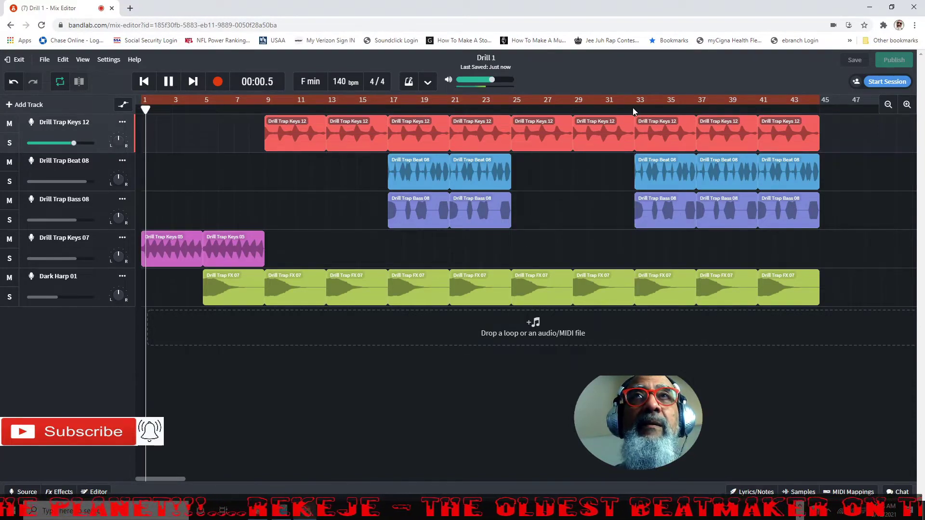
pyautogui.click(632, 108)
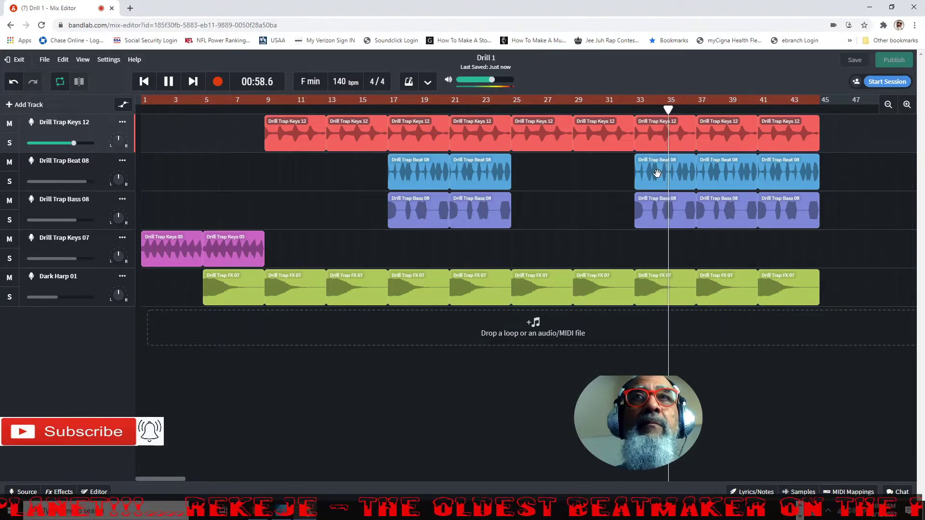
pyautogui.press('space')
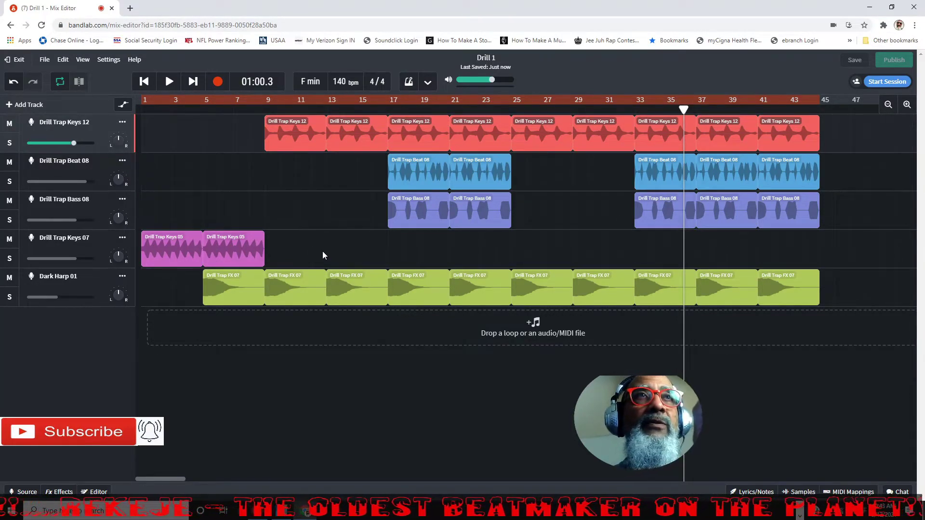
pyautogui.click(803, 492)
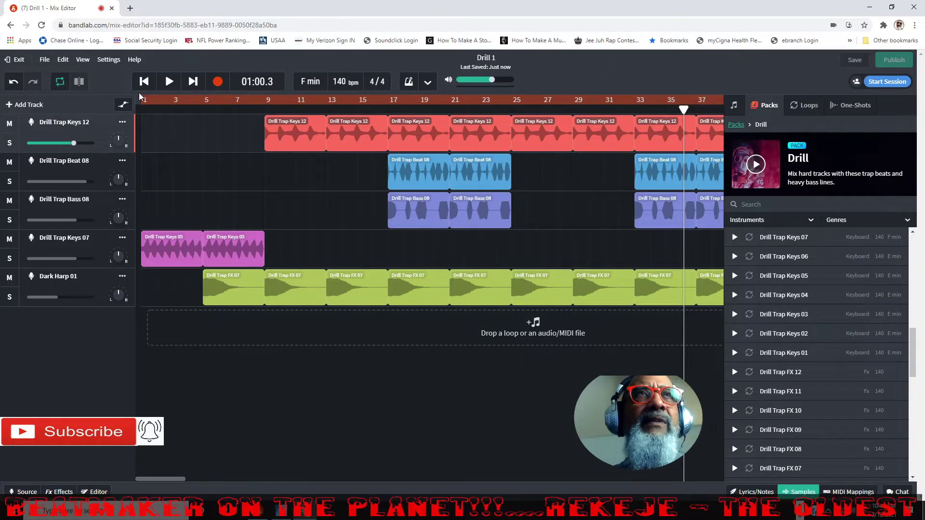
# Play the beat from bar 1, close the loop browser, and zoom out to the whole song.
pyautogui.click(144, 81)
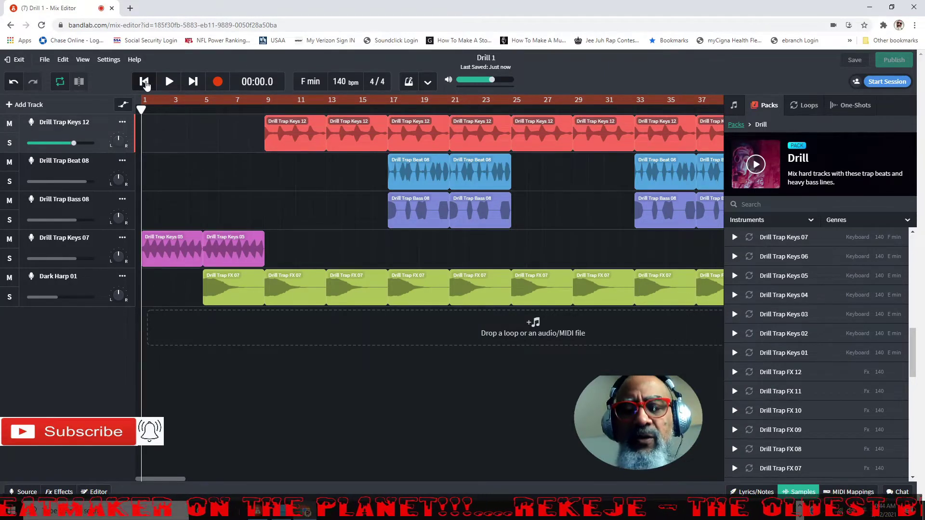
pyautogui.press('space')
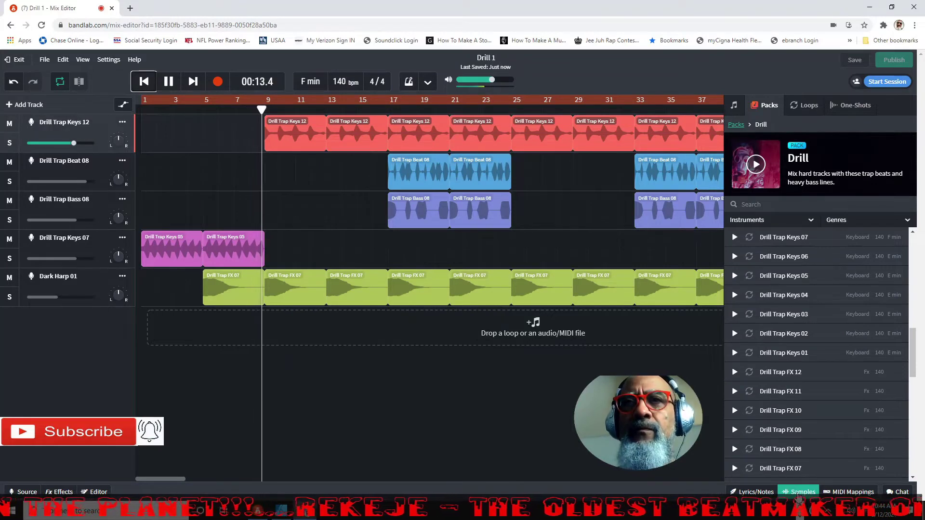
pyautogui.click(800, 492)
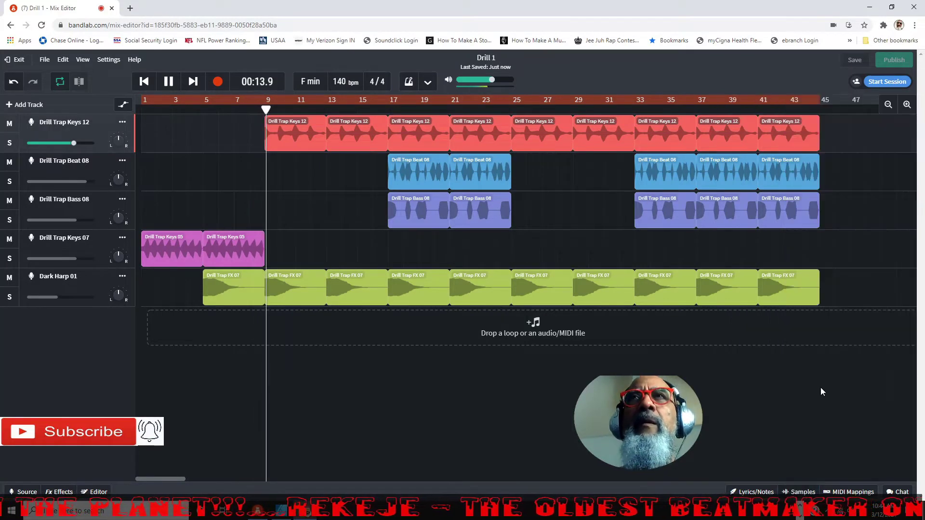
pyautogui.click(889, 104)
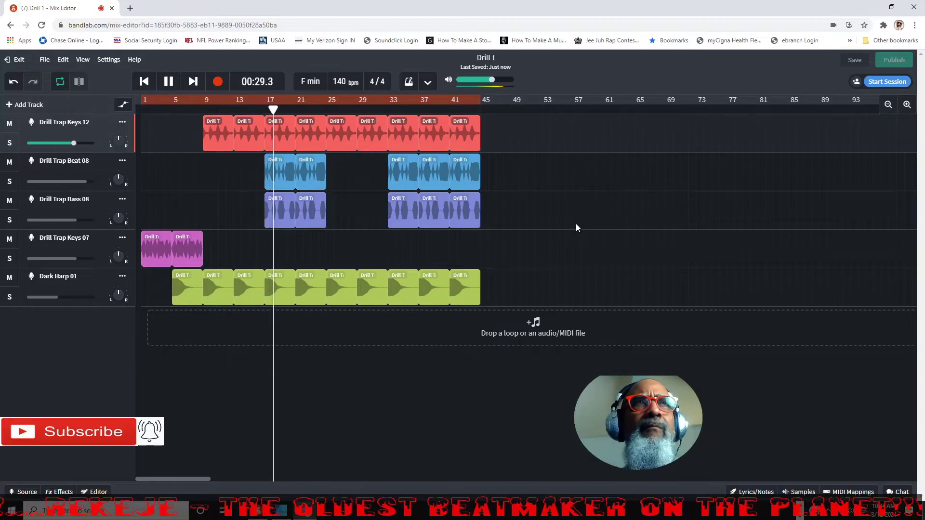
# Nudge the Drill Trap Bass 08 volume slider slightly higher.
pyautogui.click(97, 220)
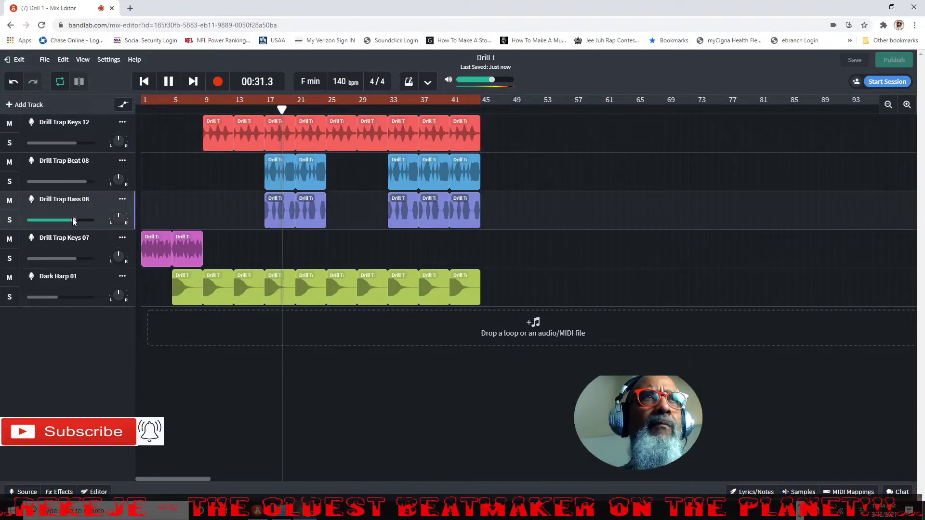
pyautogui.moveTo(77, 220); pyautogui.dragTo(80, 220)
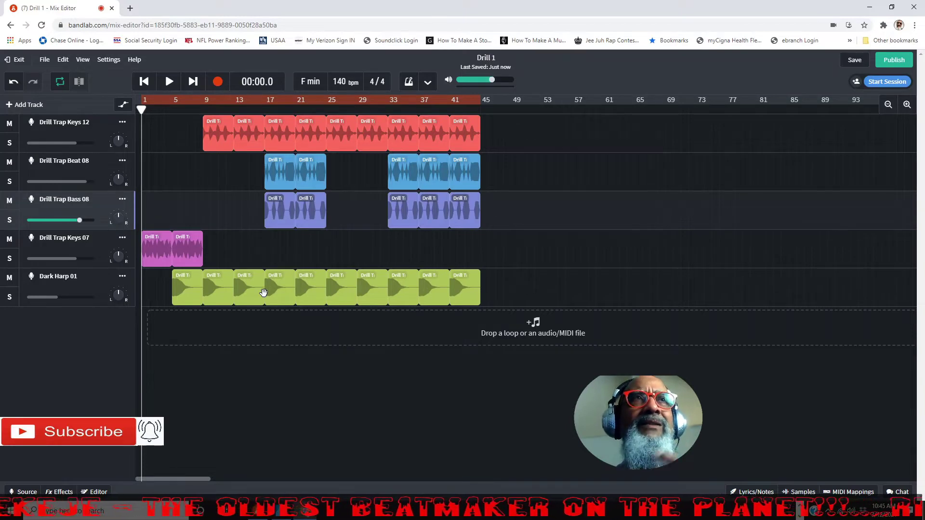
# Raise Drill Trap Keys 12, set Beat 08 to +3.9 dB and Bass 08 to +1.7 dB.
pyautogui.moveTo(79, 147)
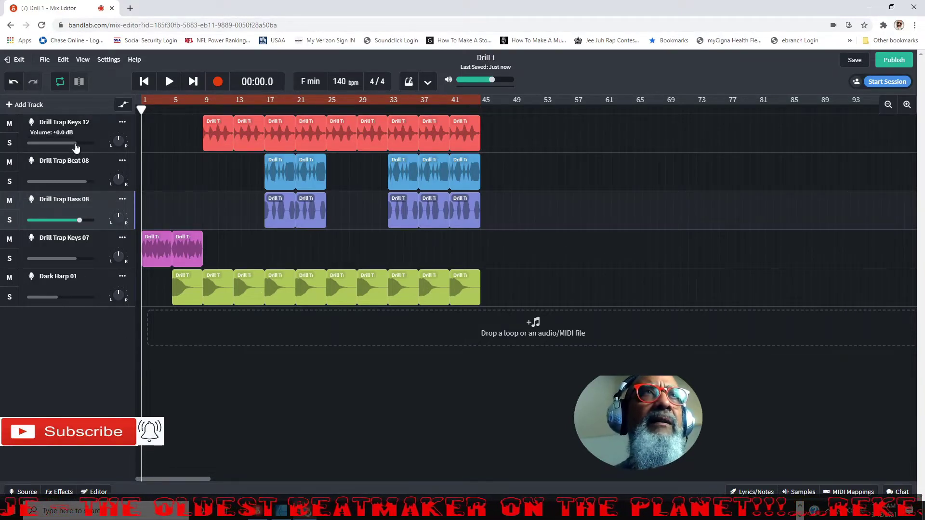
pyautogui.click(76, 147)
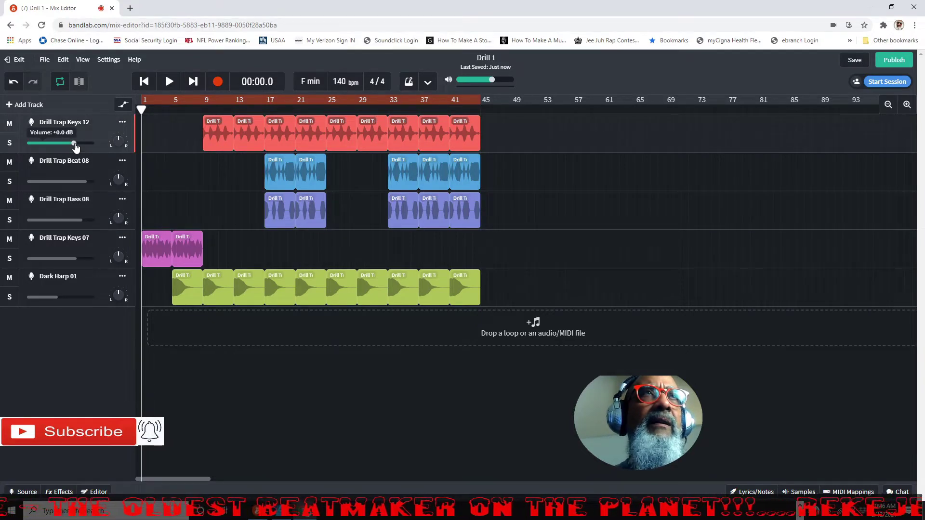
pyautogui.moveTo(76, 147); pyautogui.dragTo(87, 146)
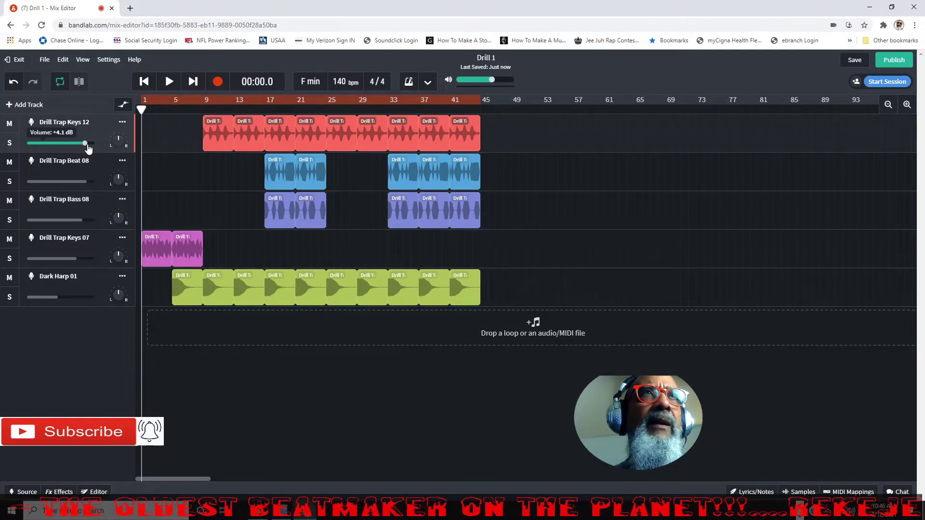
pyautogui.click(88, 185)
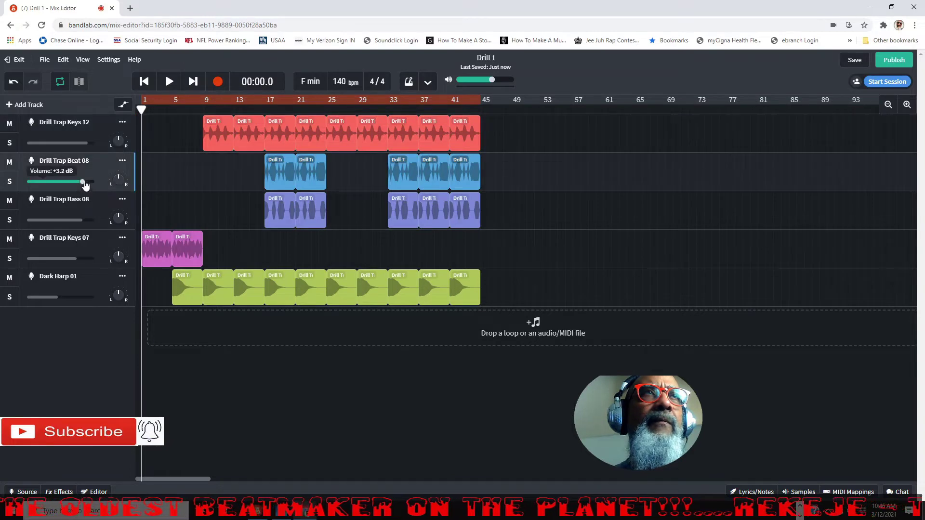
pyautogui.click(80, 221)
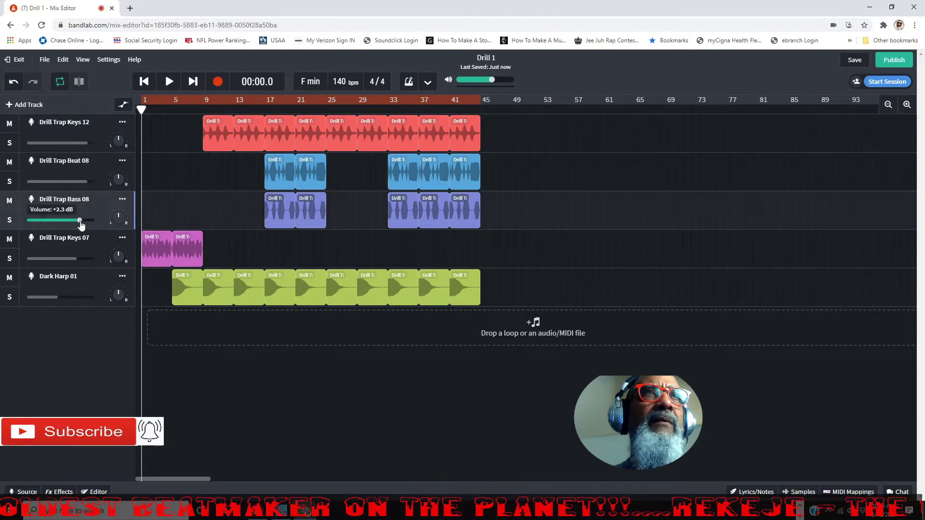
pyautogui.moveTo(80, 220); pyautogui.dragTo(84, 221)
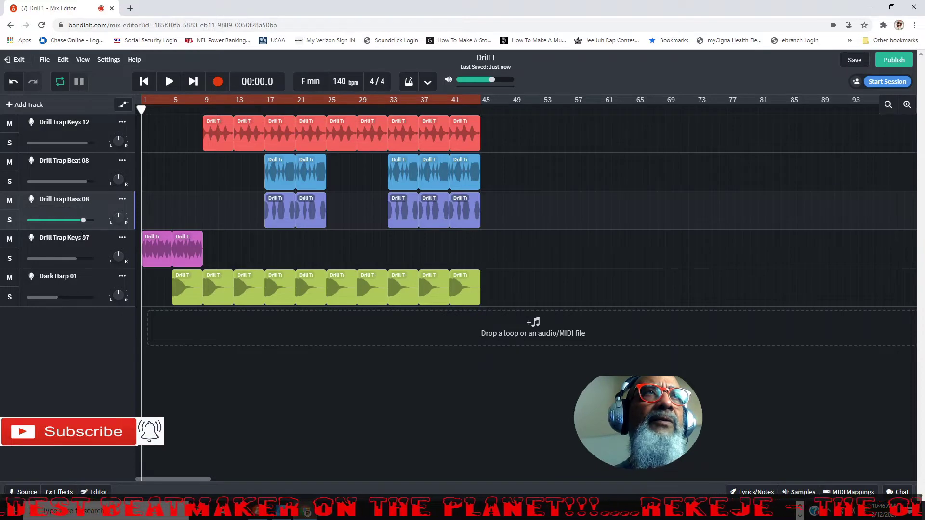
# Set Keys 07 to +3.5 dB, adjust Dark Harp 01, and play the rebalanced mix from bar 1.
pyautogui.moveTo(72, 260)
pyautogui.moveTo(73, 261); pyautogui.dragTo(86, 261)
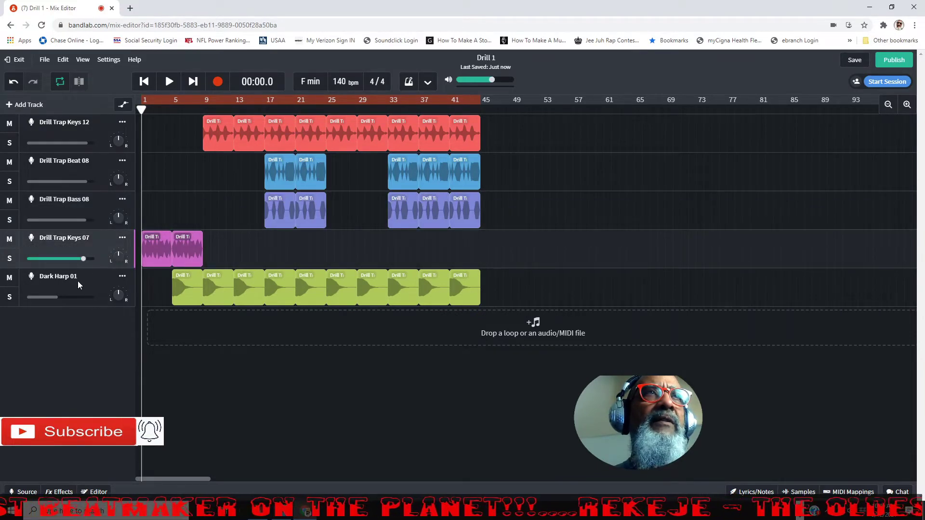
pyautogui.click(55, 297)
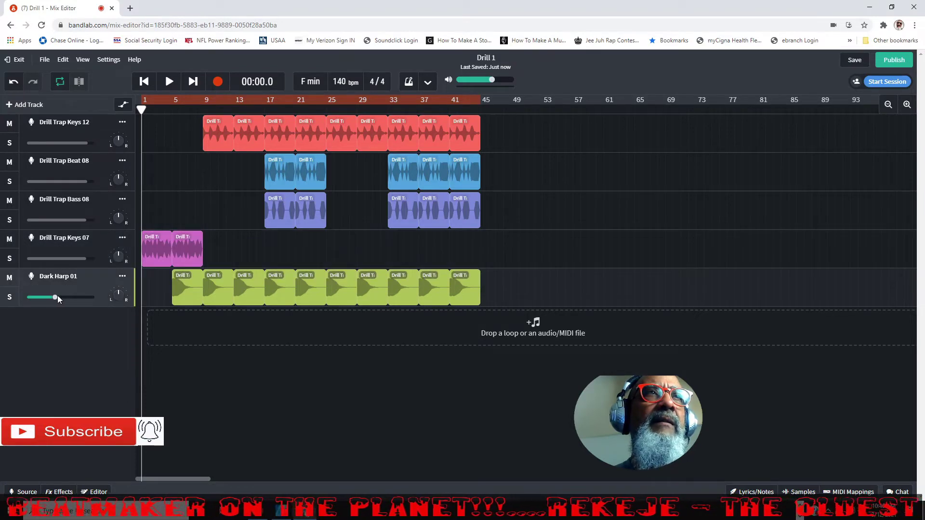
pyautogui.moveTo(54, 298); pyautogui.dragTo(85, 303)
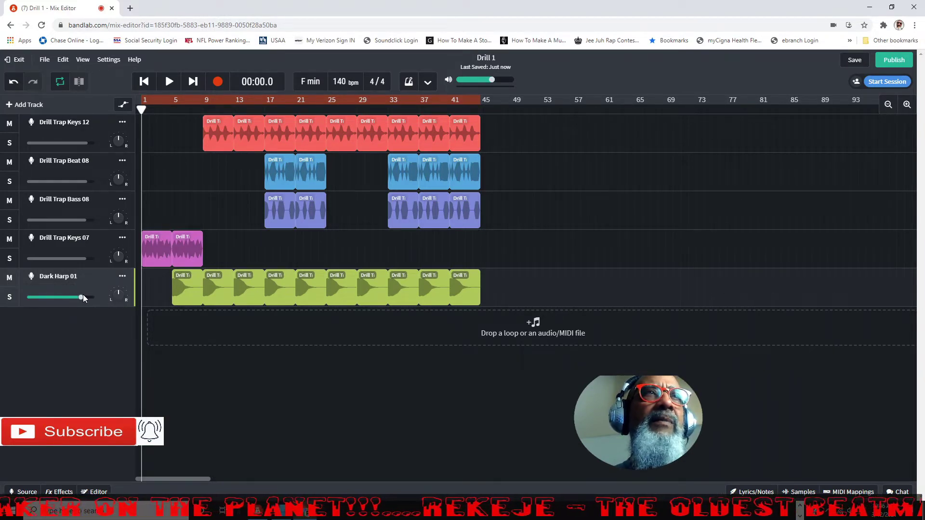
pyautogui.moveTo(81, 297); pyautogui.dragTo(85, 301)
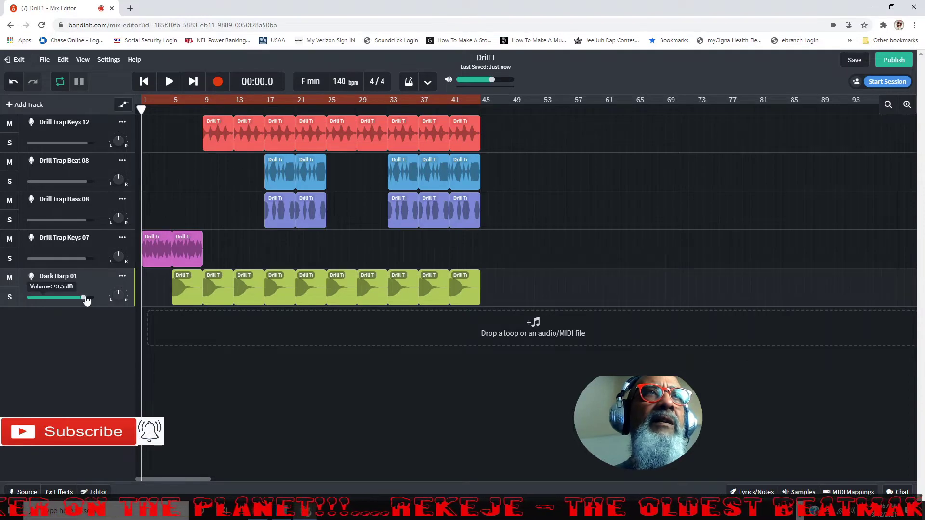
pyautogui.press('space')
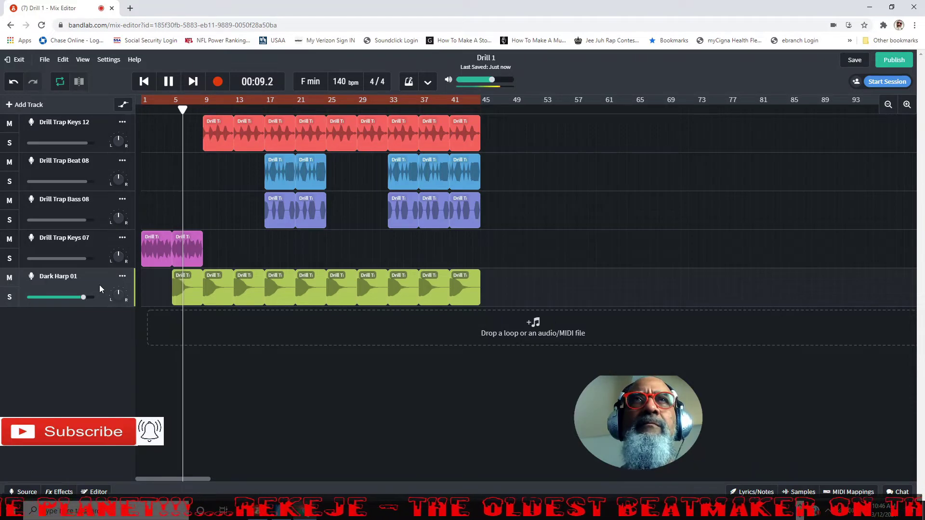
# Stop playback, then restart the Drill 1 beat from bar 1.
pyautogui.moveTo(492, 81)
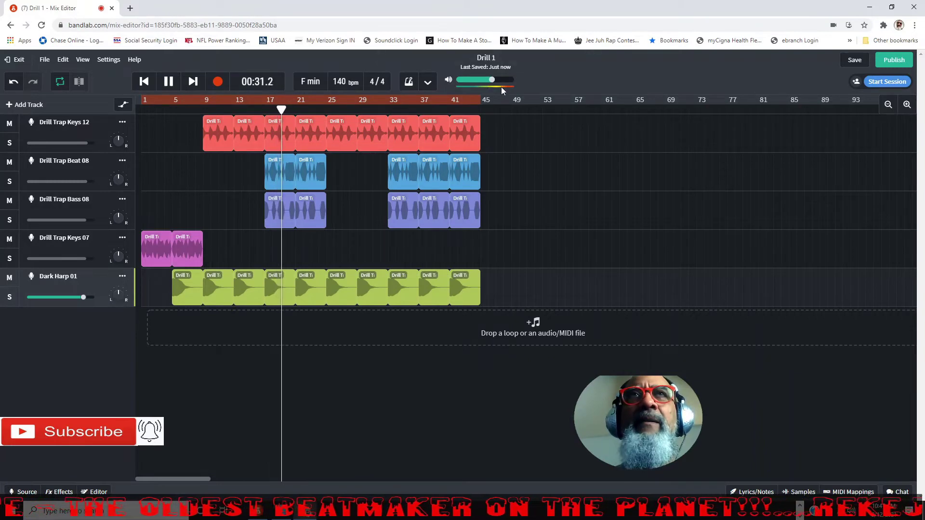
pyautogui.press('space')
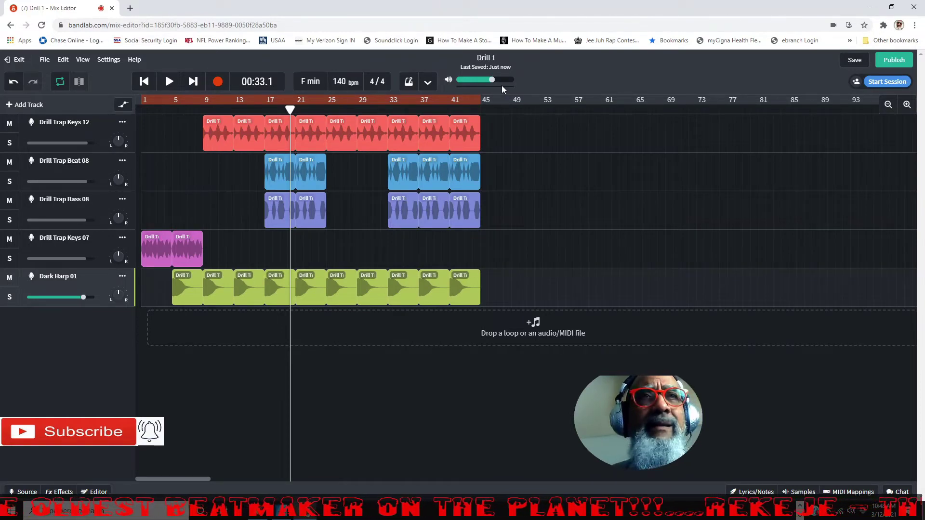
pyautogui.press('Return')
pyautogui.press('space')
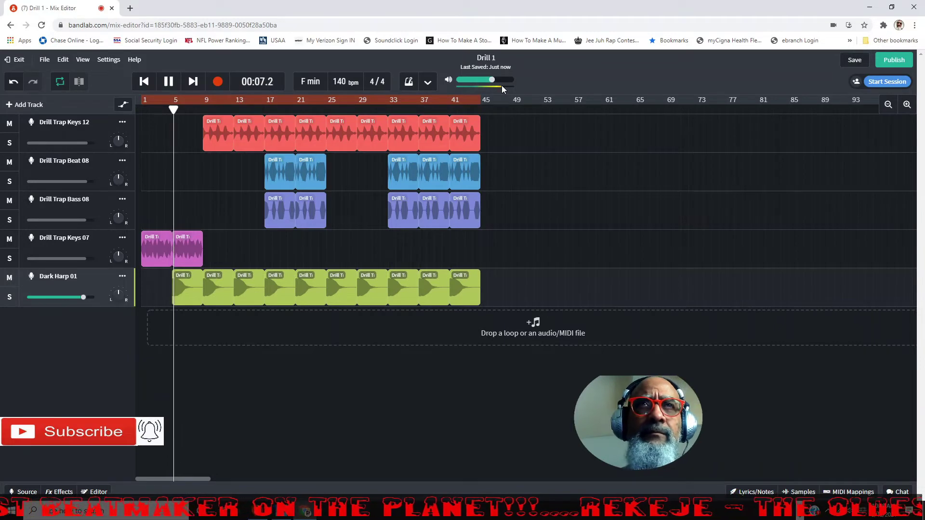
# Stop playback and lower all five track volumes, Bass 08, Keys 07, Dark Harp 01 to about -5.5, -6.0, -6.5 dB.
pyautogui.press('space')
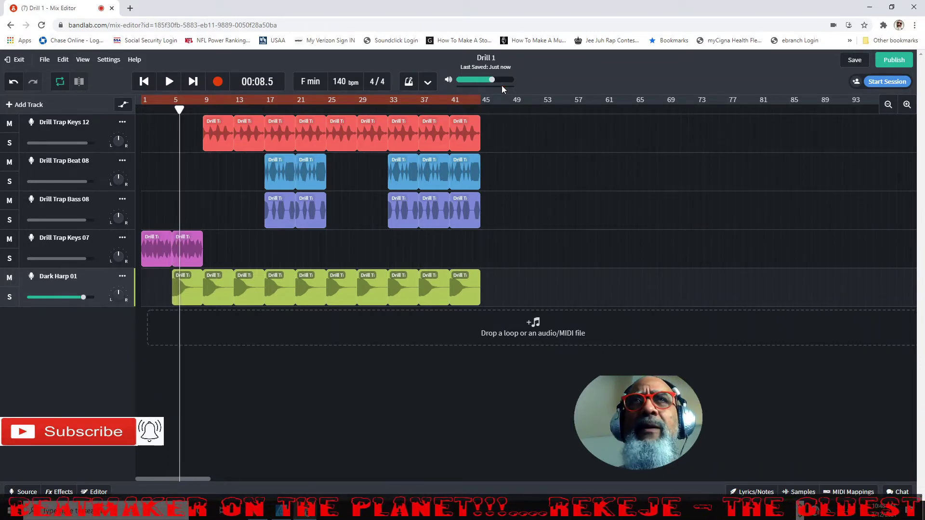
pyautogui.click(80, 132)
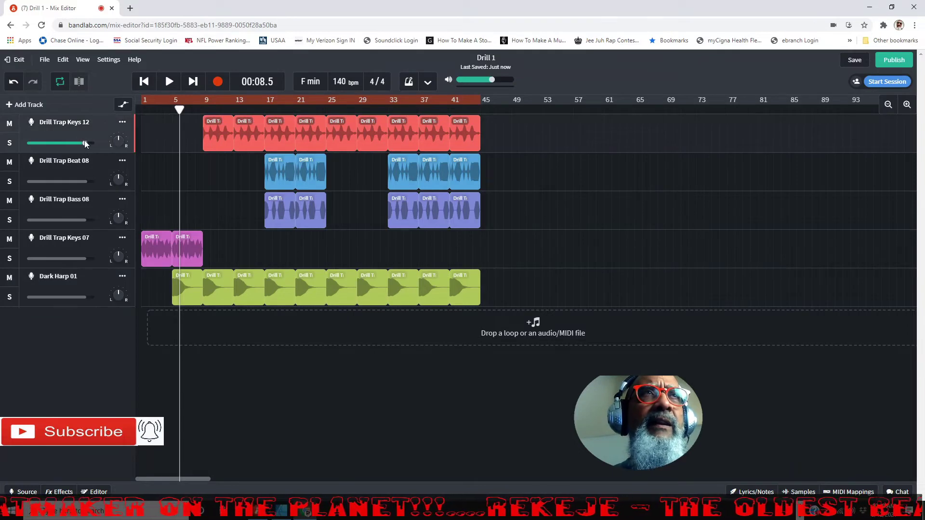
pyautogui.moveTo(82, 140); pyautogui.dragTo(85, 141)
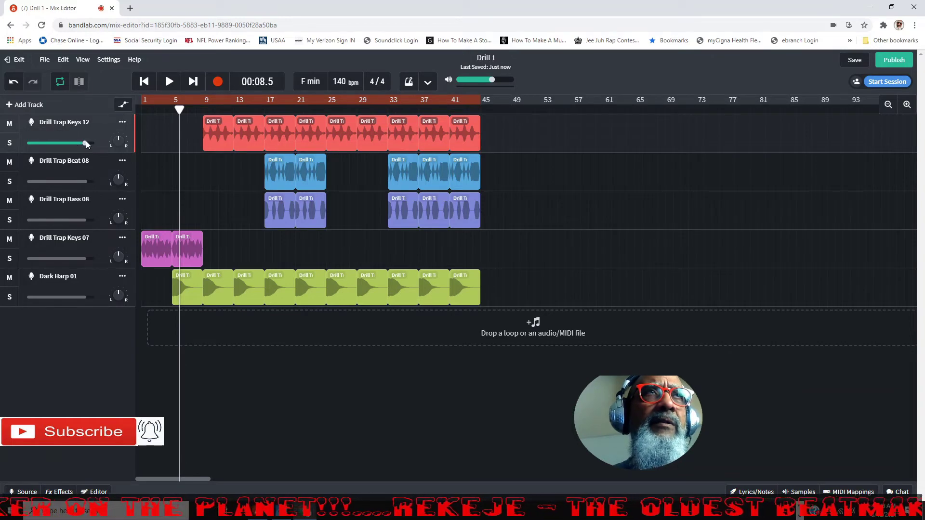
pyautogui.moveTo(85, 145); pyautogui.dragTo(66, 145)
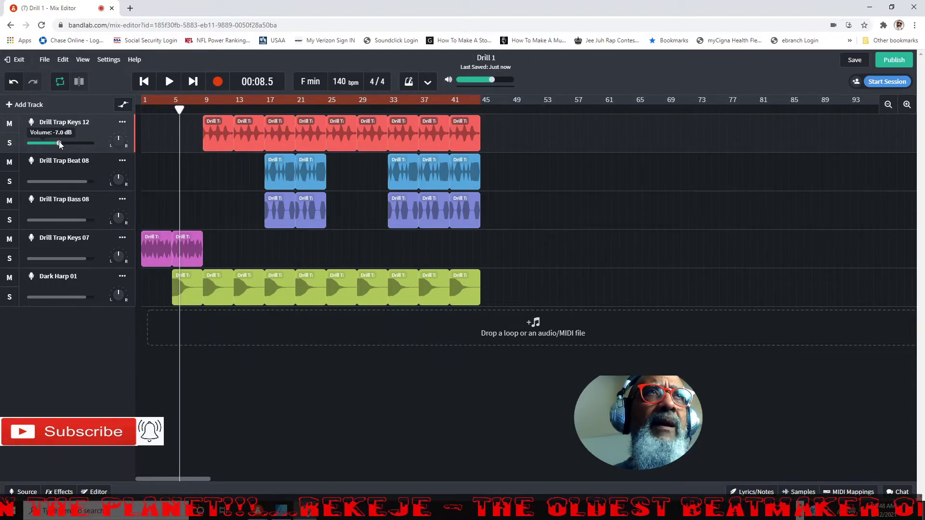
pyautogui.click(85, 182)
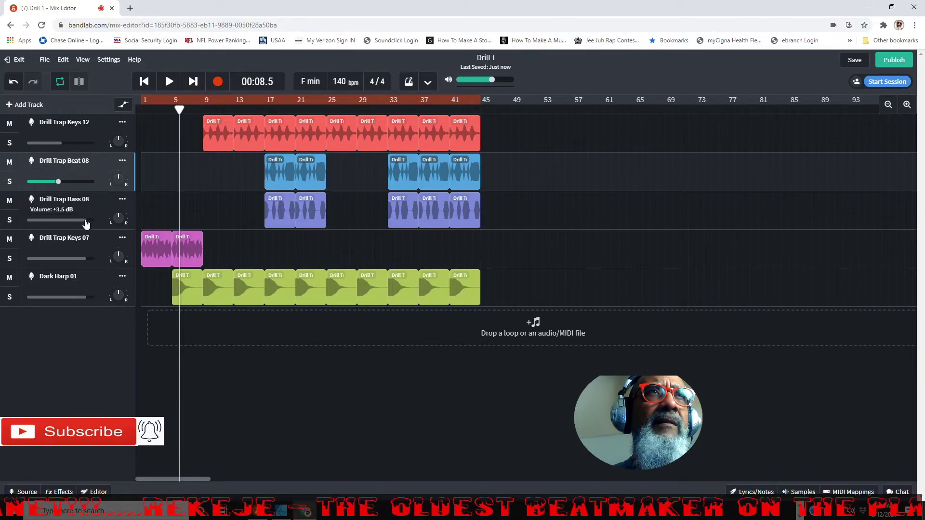
pyautogui.moveTo(86, 224); pyautogui.dragTo(78, 223)
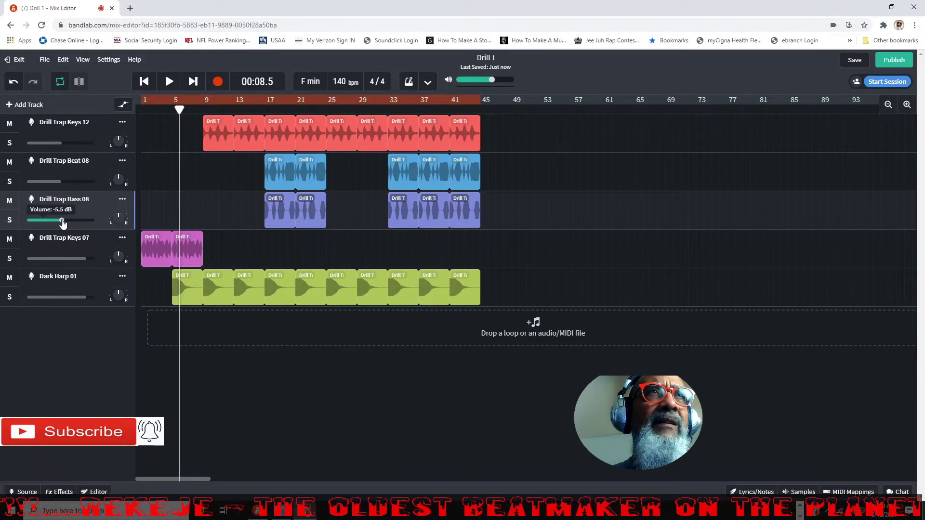
pyautogui.moveTo(86, 261); pyautogui.dragTo(82, 261)
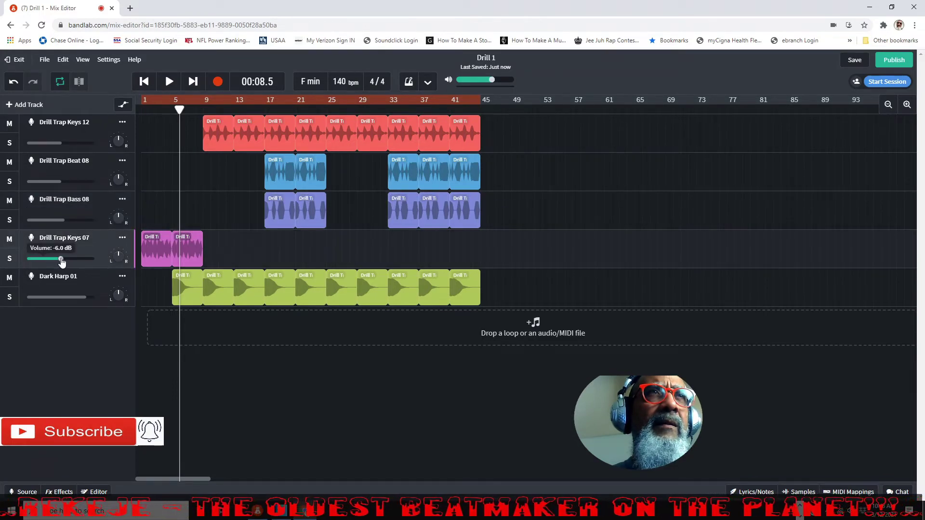
pyautogui.click(80, 299)
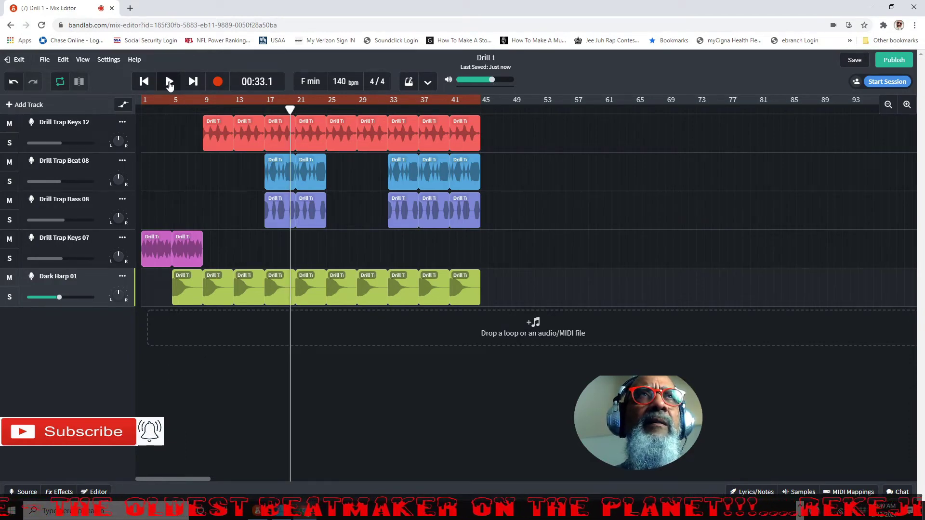
# Play the beat from the start and nudge the master volume slightly above 0 dB.
pyautogui.click(169, 83)
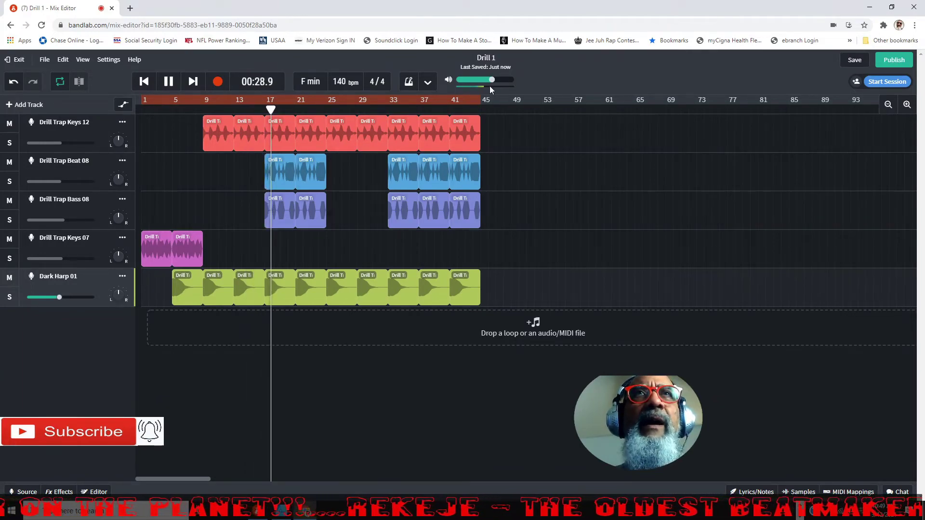
pyautogui.moveTo(492, 82)
pyautogui.moveTo(491, 82); pyautogui.dragTo(501, 83)
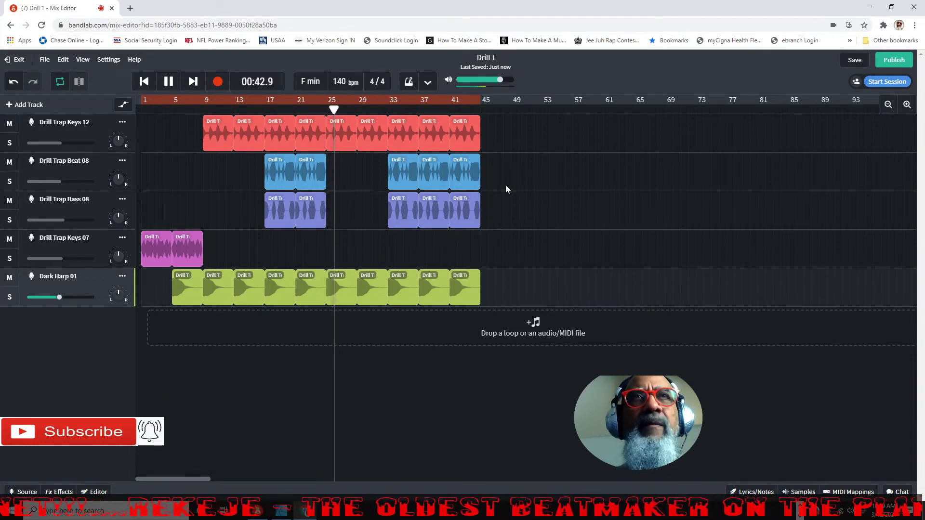
# Stop playback, select all clips, and attempt a duplicate, undoing the misplaced copy.
pyautogui.press('space')
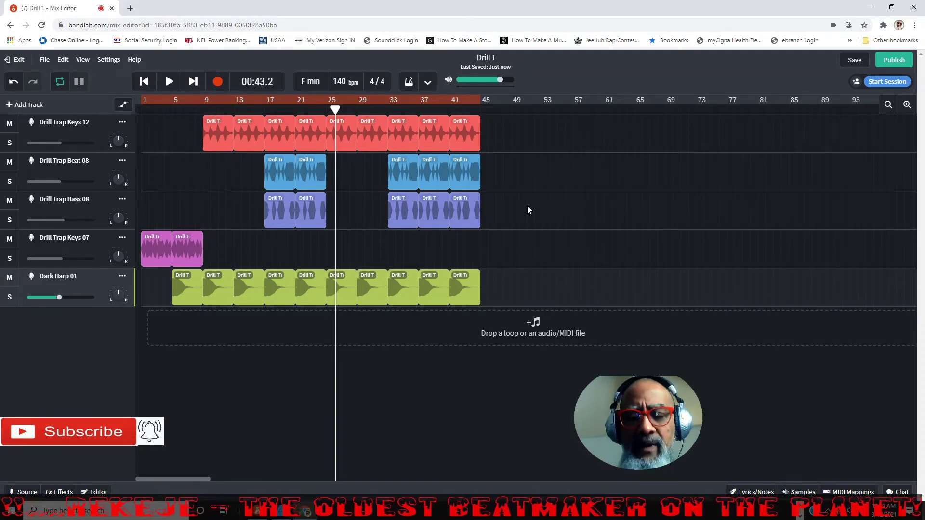
pyautogui.click(518, 255)
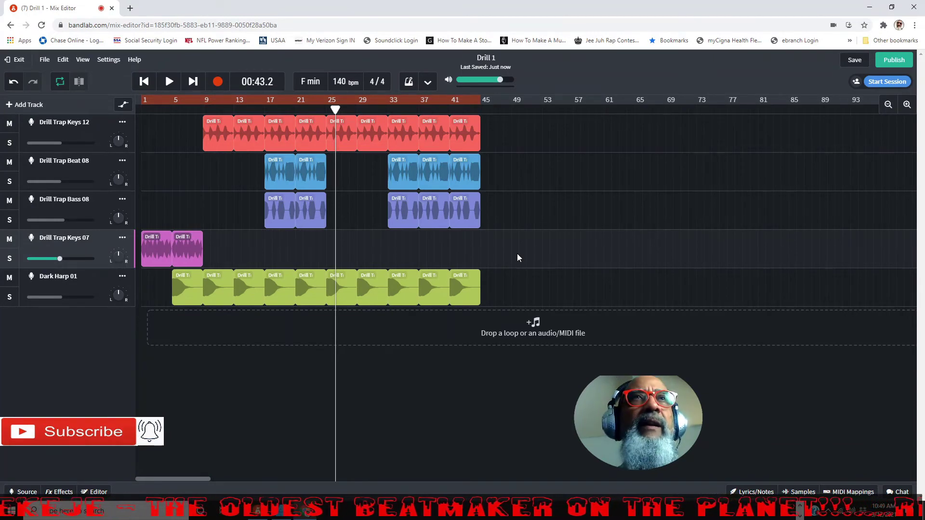
pyautogui.hotkey('ctrl', 'a')
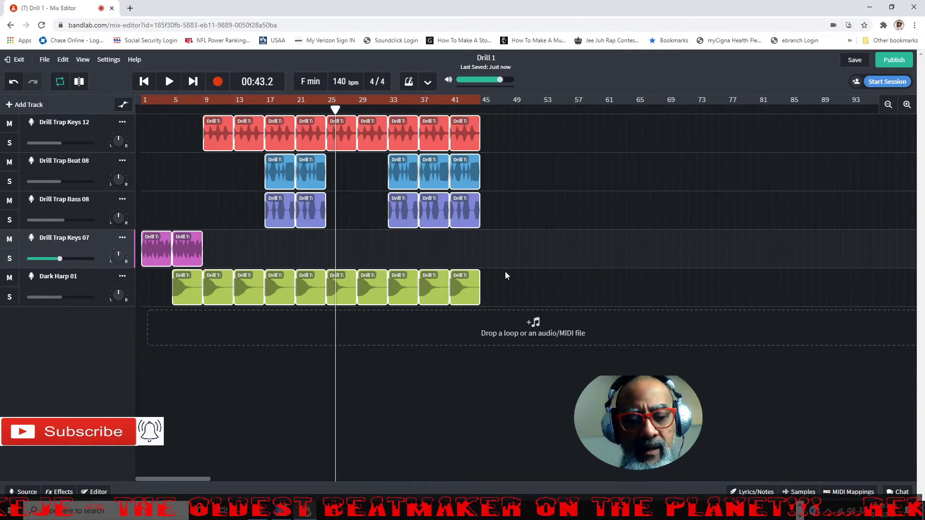
pyautogui.click(340, 287)
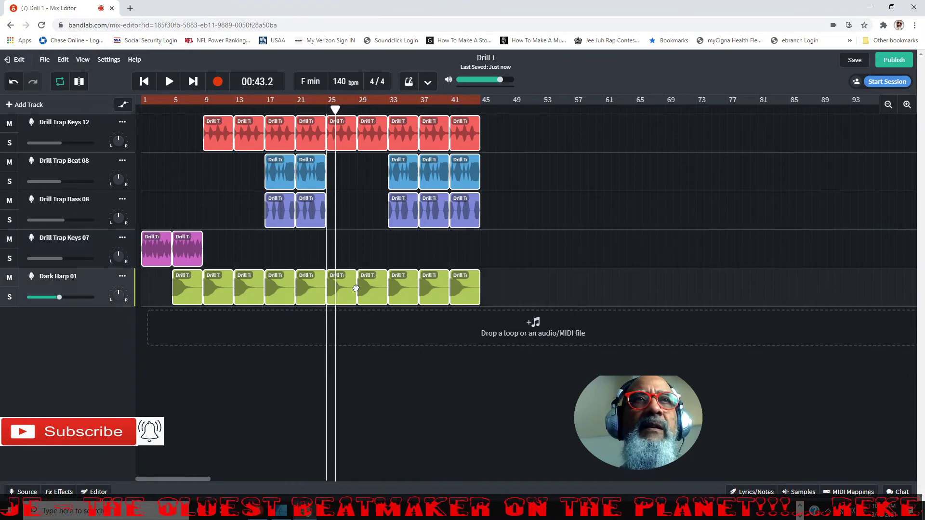
pyautogui.moveTo(509, 301); pyautogui.dragTo(509, 300)
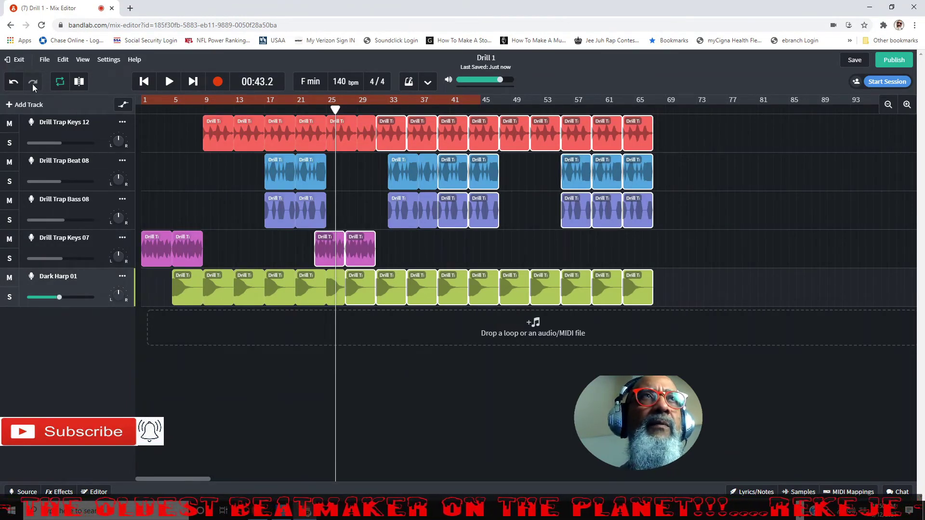
pyautogui.click(13, 83)
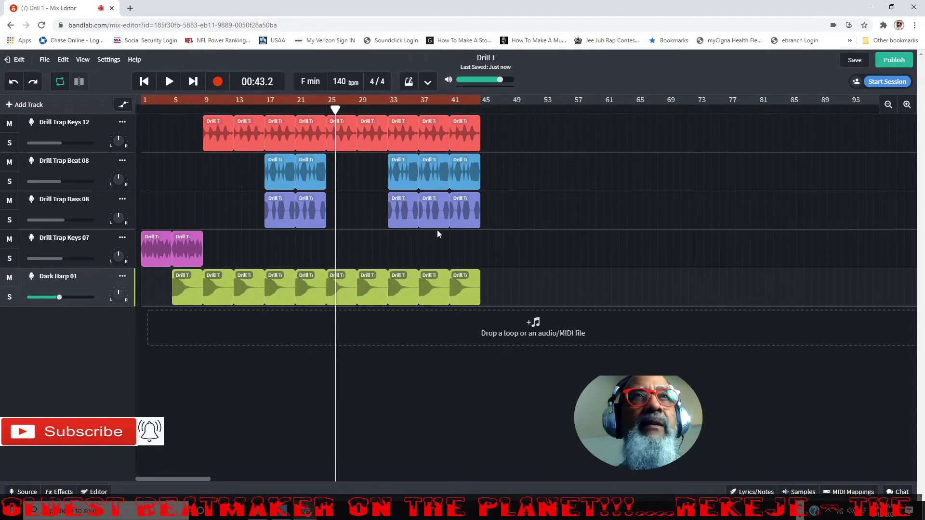
# Paste a copy of all clips right after bar 45 and stretch the loop to the song's end.
pyautogui.hotkey('ctrl', 'a')
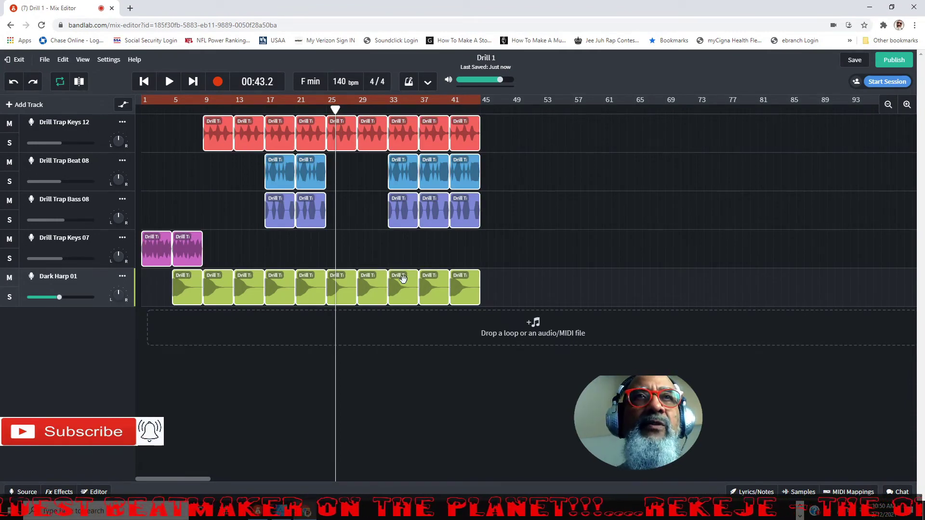
pyautogui.hotkey('ctrl', 'v')
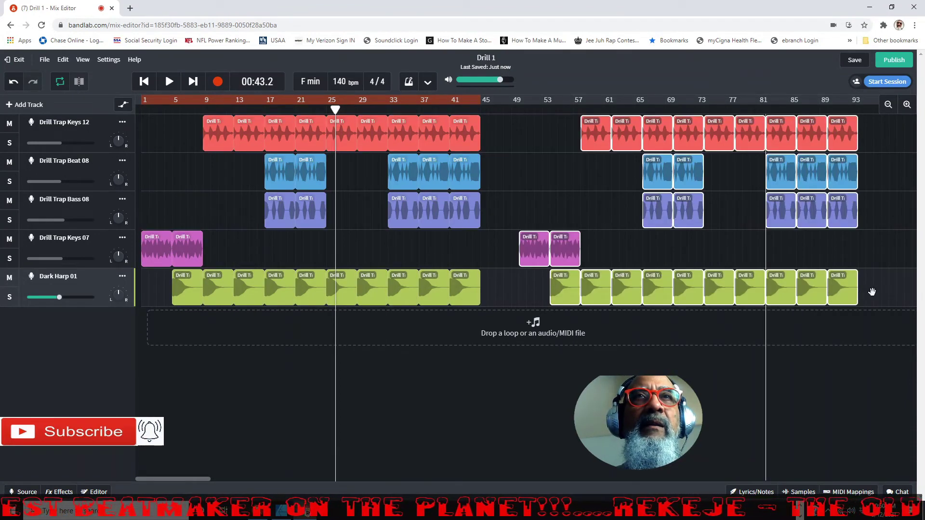
pyautogui.press('Left')
pyautogui.press('Left')
pyautogui.press('Left')
pyautogui.press('Left')
pyautogui.press('Left')
pyautogui.press('Left')
pyautogui.press('Left')
pyautogui.press('Left')
pyautogui.press('Left')
pyautogui.press('Left')
pyautogui.press('Left')
pyautogui.press('Left')
pyautogui.press('Left')
pyautogui.press('Left')
pyautogui.press('Left')
pyautogui.press('Left')
pyautogui.press('Left')
pyautogui.press('Left')
pyautogui.press('Left')
pyautogui.press('Left')
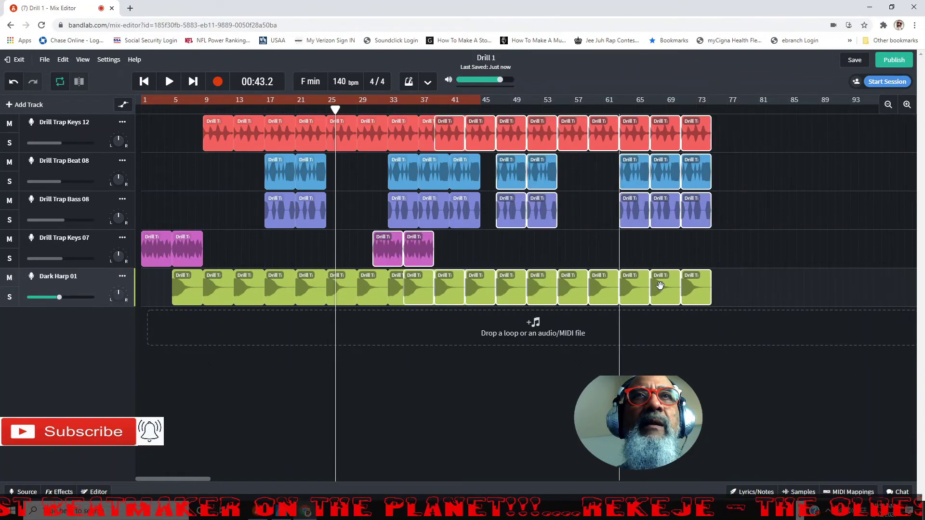
pyautogui.hotkey('ctrl', 'z')
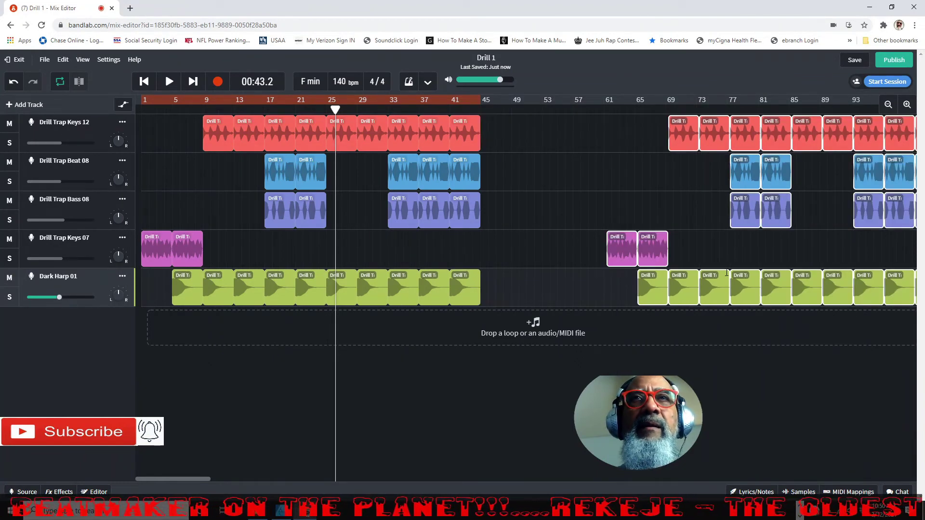
pyautogui.moveTo(613, 245); pyautogui.dragTo(485, 243)
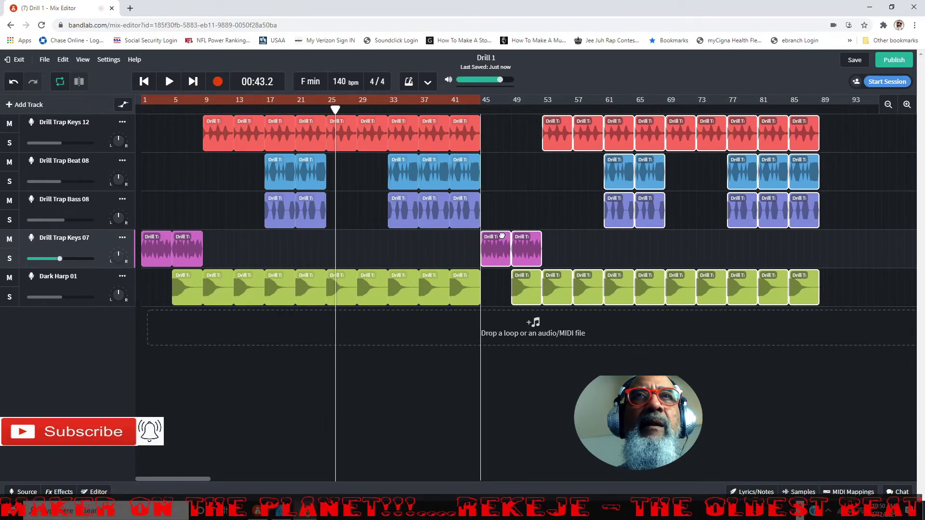
pyautogui.click(510, 213)
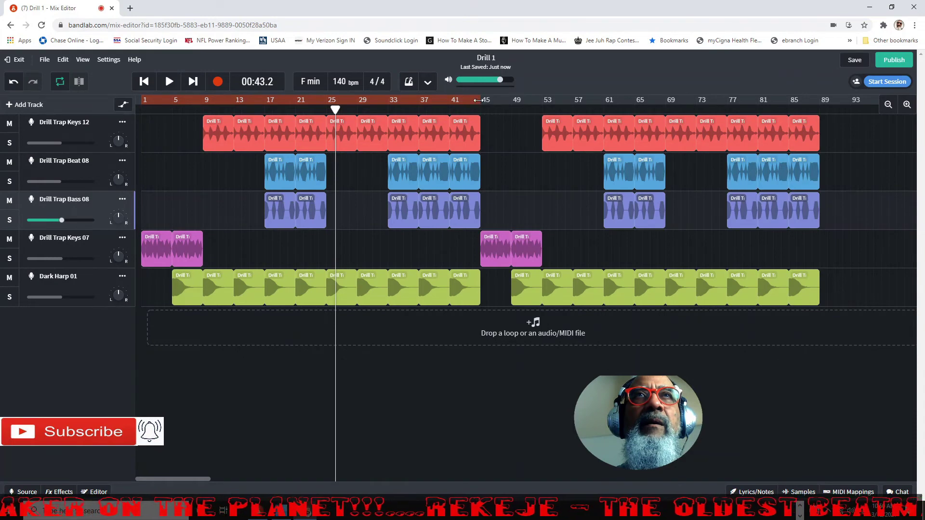
pyautogui.moveTo(481, 103); pyautogui.dragTo(719, 121)
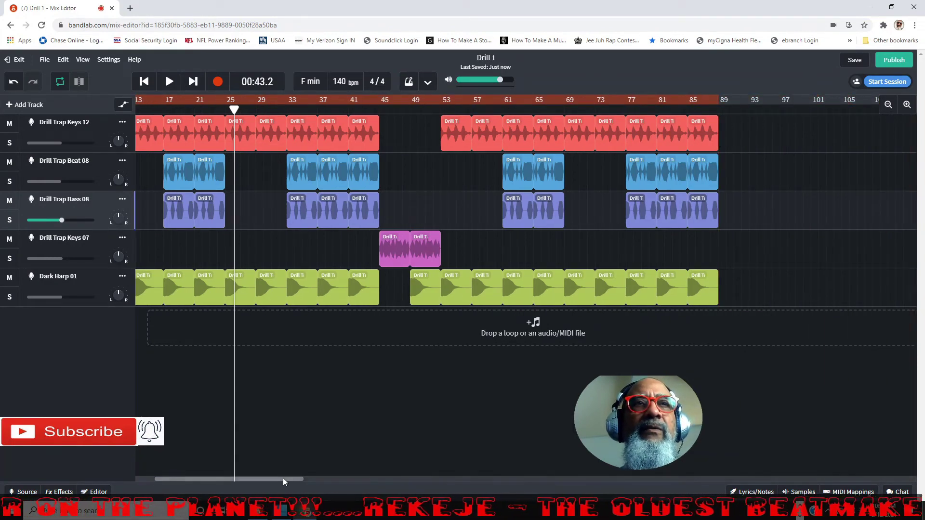
# Scroll back and play the doubled arrangement from bar 1.
pyautogui.moveTo(282, 478); pyautogui.dragTo(201, 481)
pyautogui.press('Home')
pyautogui.press('space')
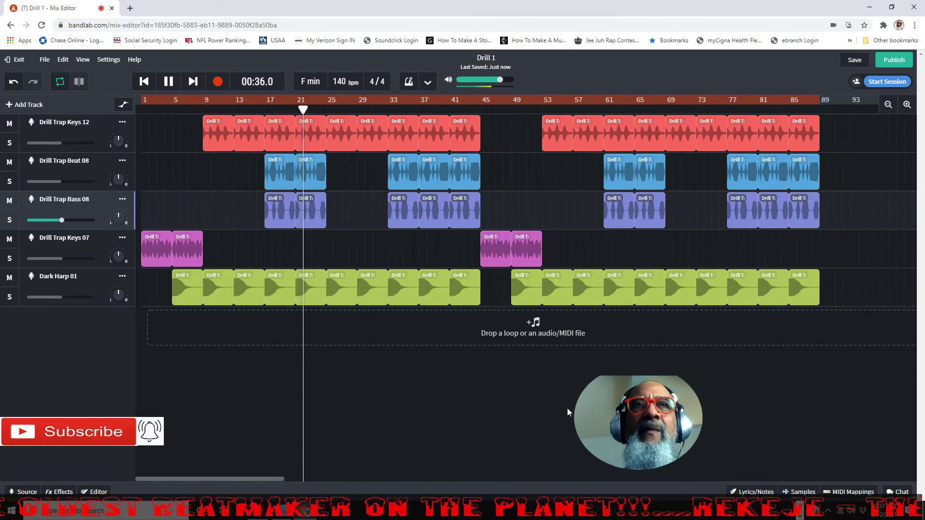
# Stop playback of the doubled Drill 1 beat at 00:36.5, just past bar 21.
pyautogui.press('space')
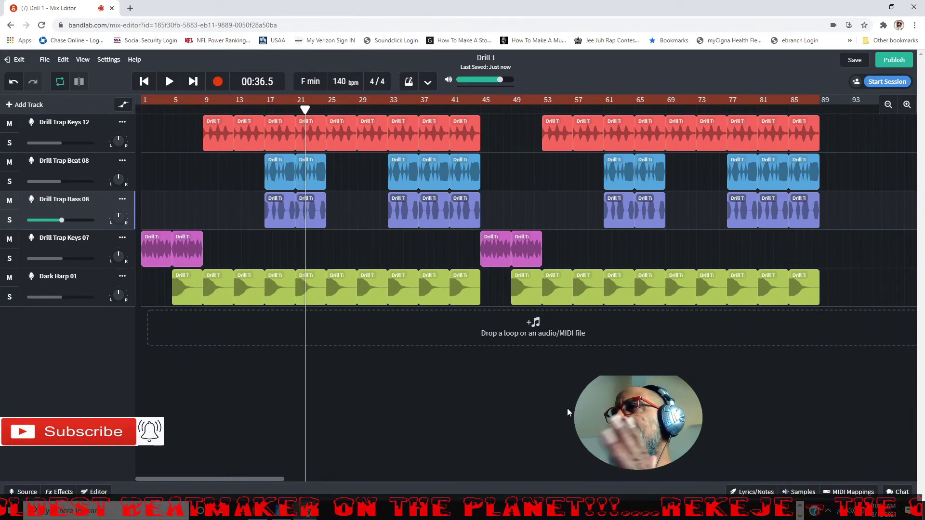